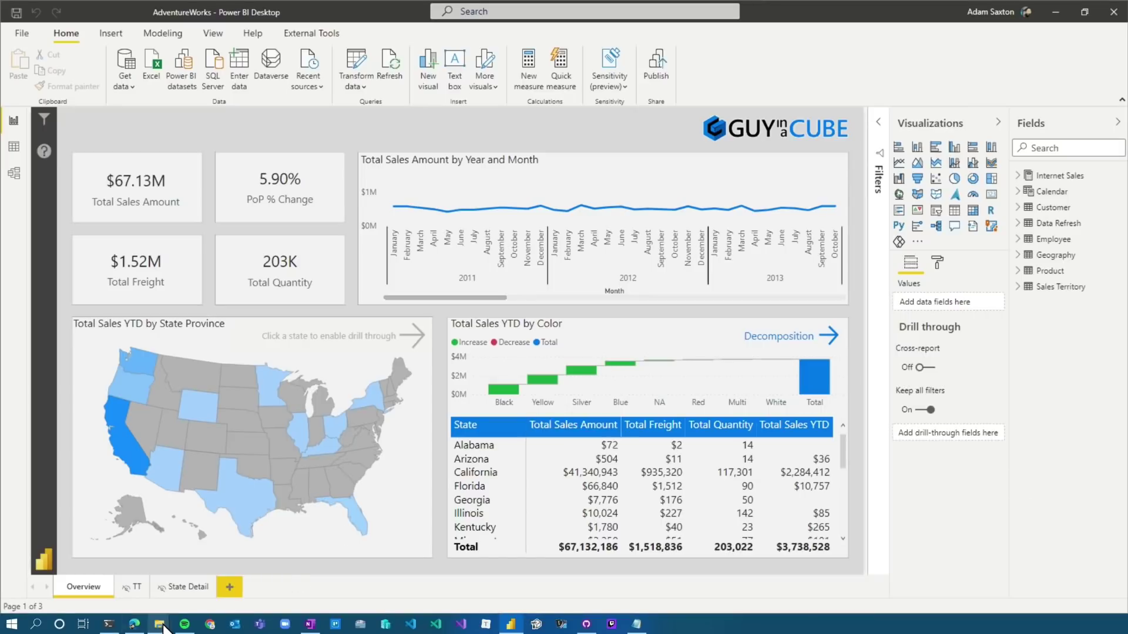
Bring up the Demos - Documents folder window that holds AdventureWorks.pbix.
{"action": "mouse_move", "coordinate": [164, 627]}
{"action": "left_click", "coordinate": [120, 578]}
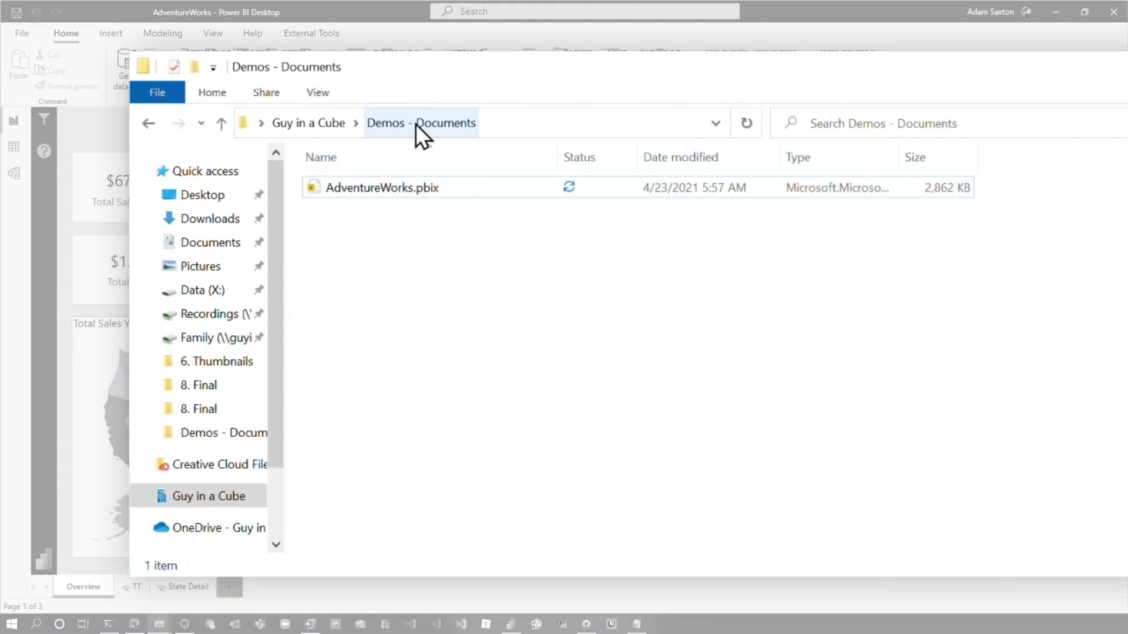
{"action": "left_click", "coordinate": [383, 185]}
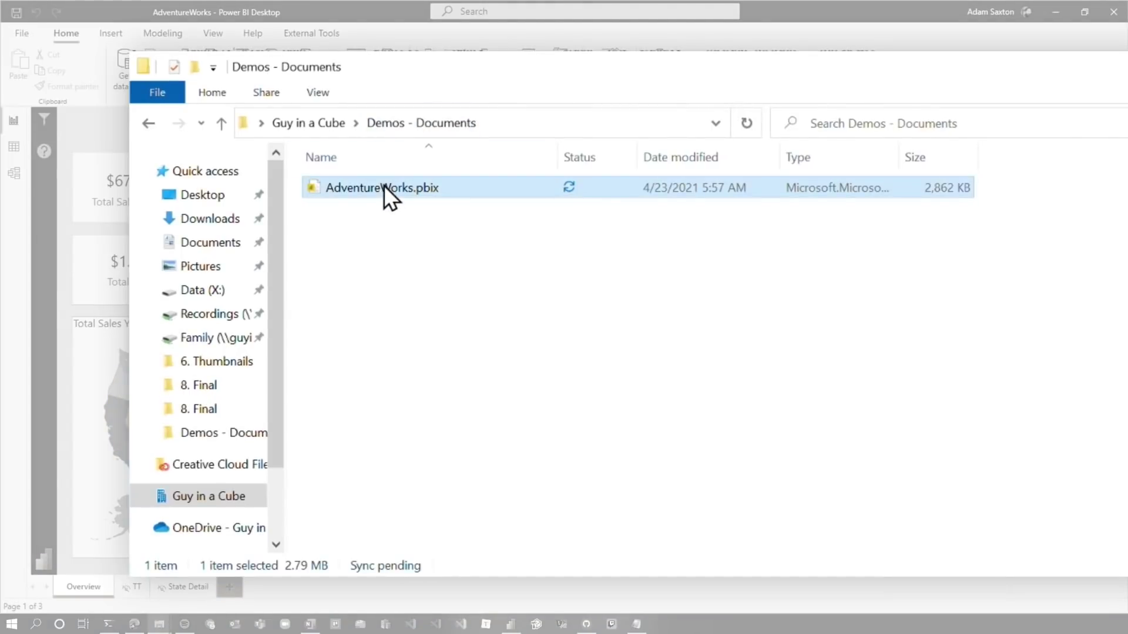
{"action": "right_click", "coordinate": [369, 188]}
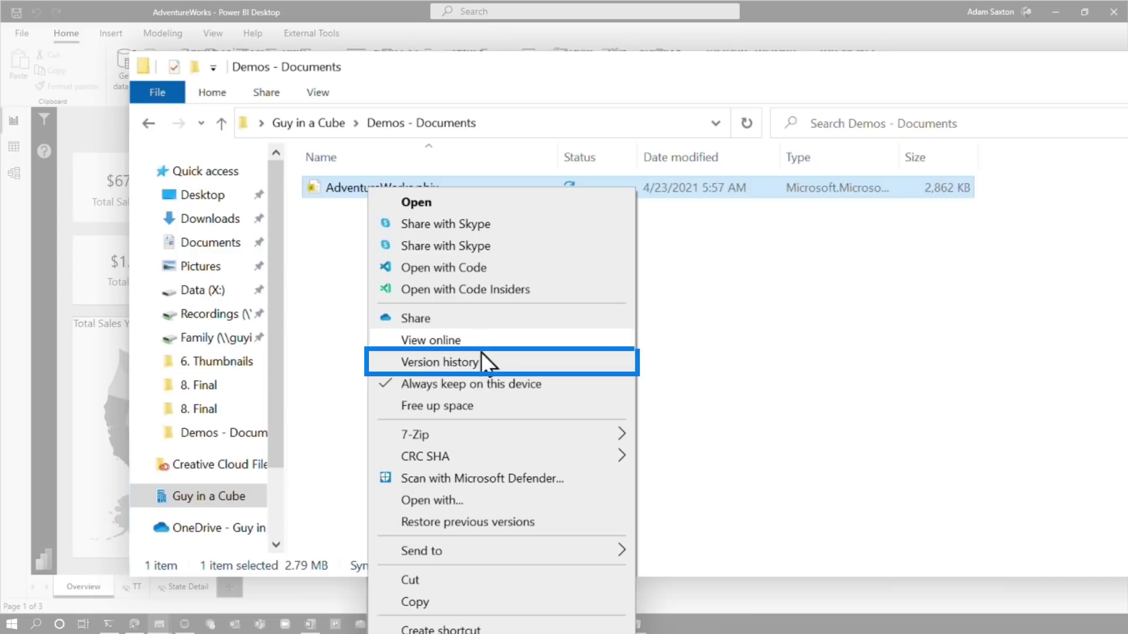
{"action": "left_click", "coordinate": [463, 363]}
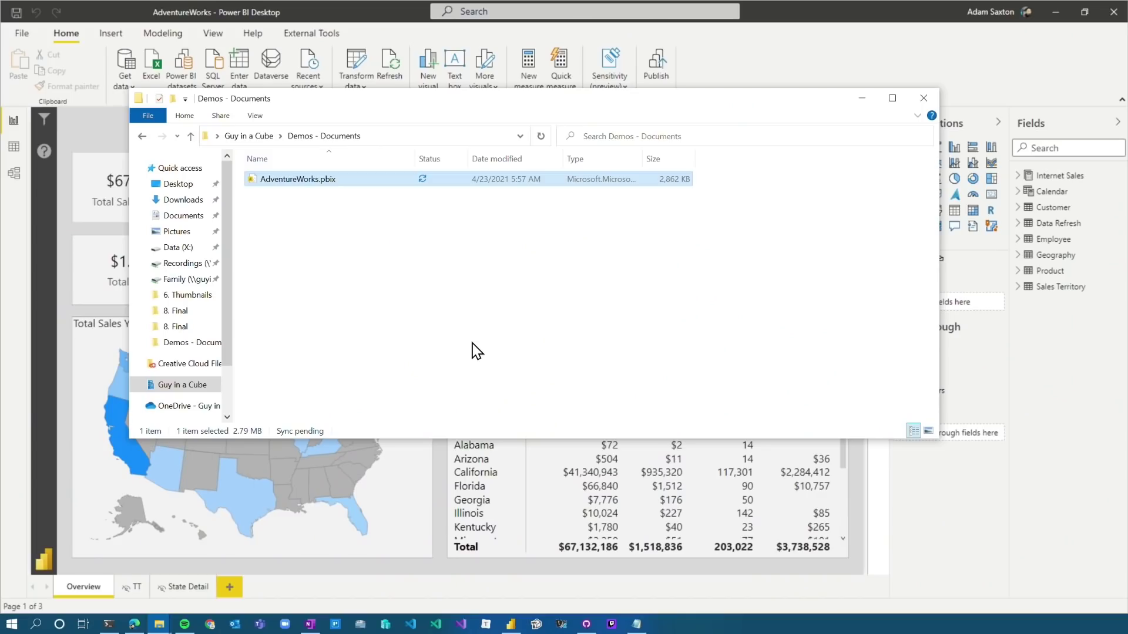
{"action": "left_click", "coordinate": [135, 626]}
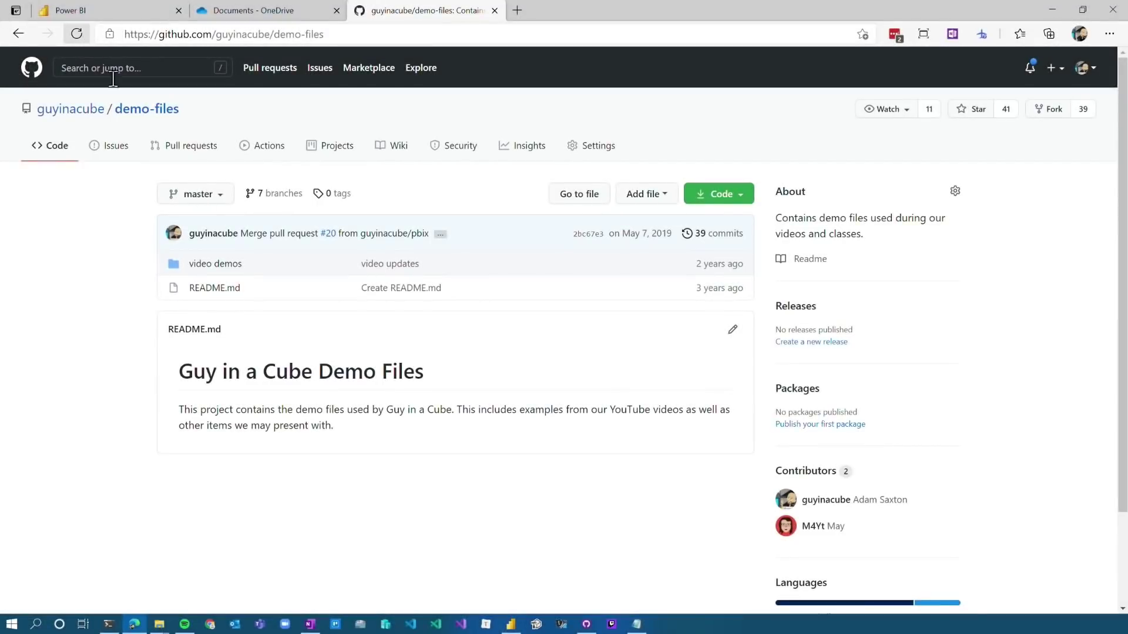
Reload the demo-files repo page and switch to the versiondemo branch.
{"action": "left_click", "coordinate": [76, 34]}
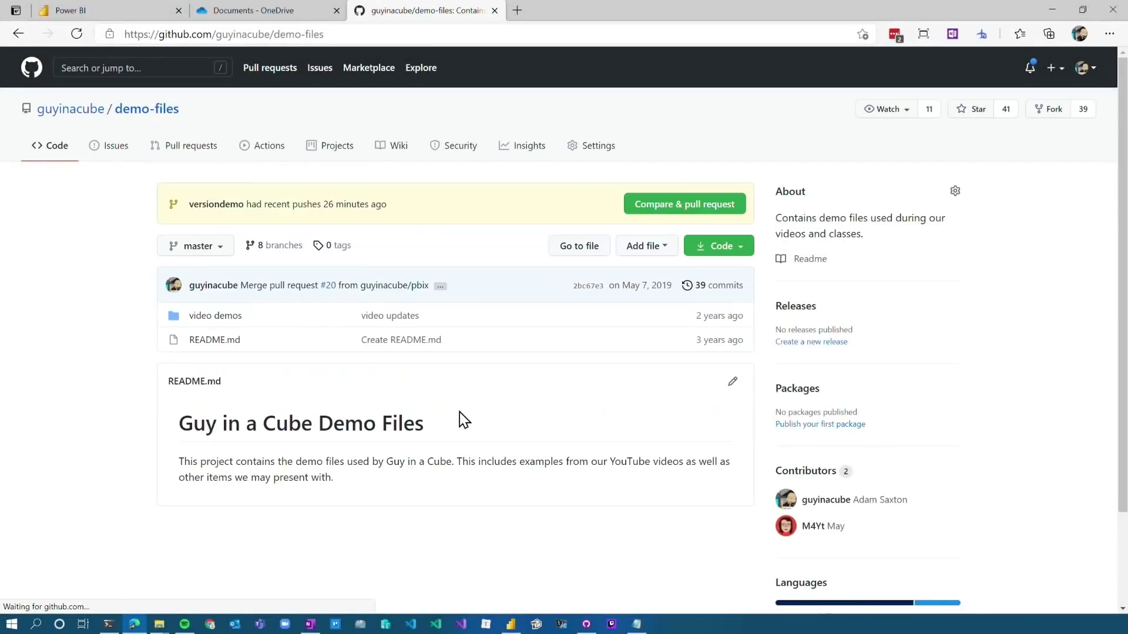
{"action": "left_click", "coordinate": [221, 247]}
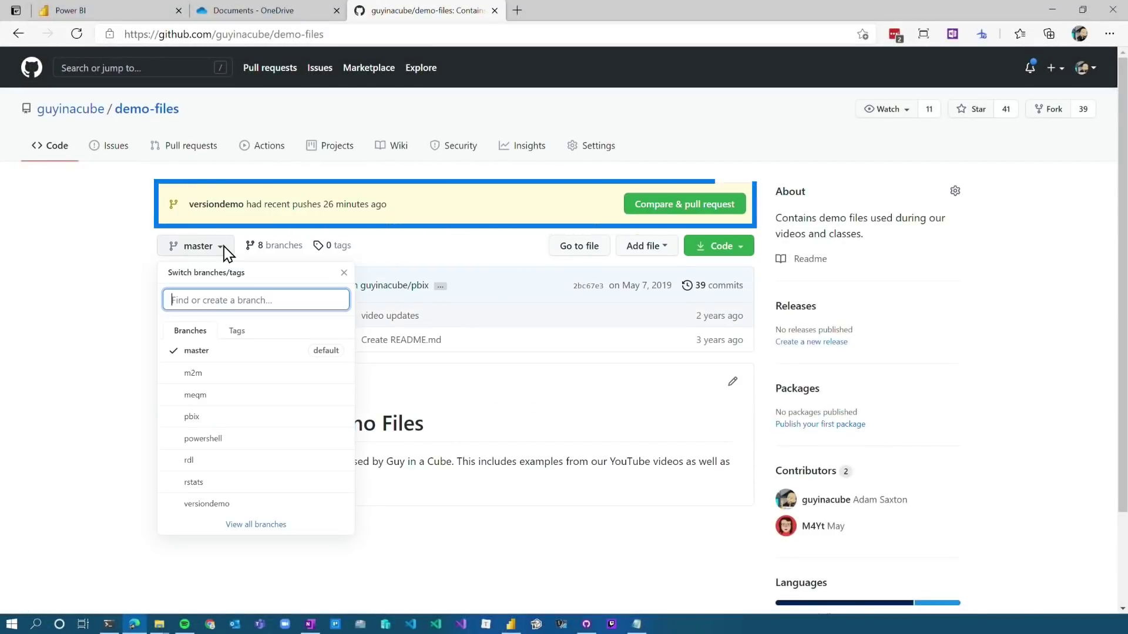
{"action": "left_click", "coordinate": [226, 505]}
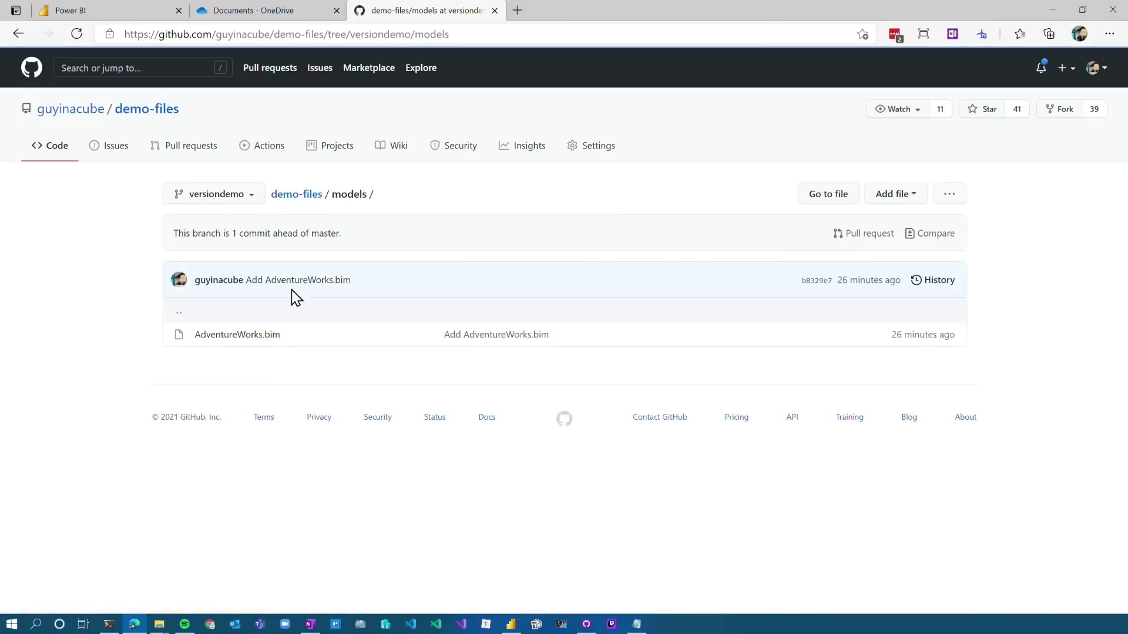
Browse from the versiondemo branch root into the video demos PBIX folder.
{"action": "left_click", "coordinate": [305, 196]}
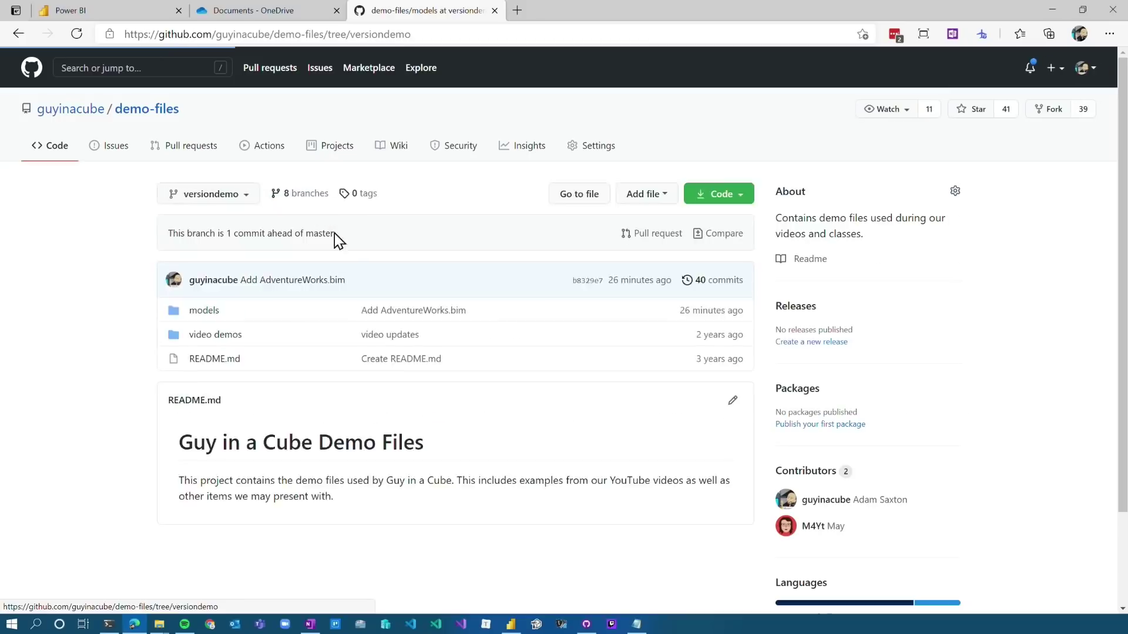
{"action": "left_click", "coordinate": [215, 387]}
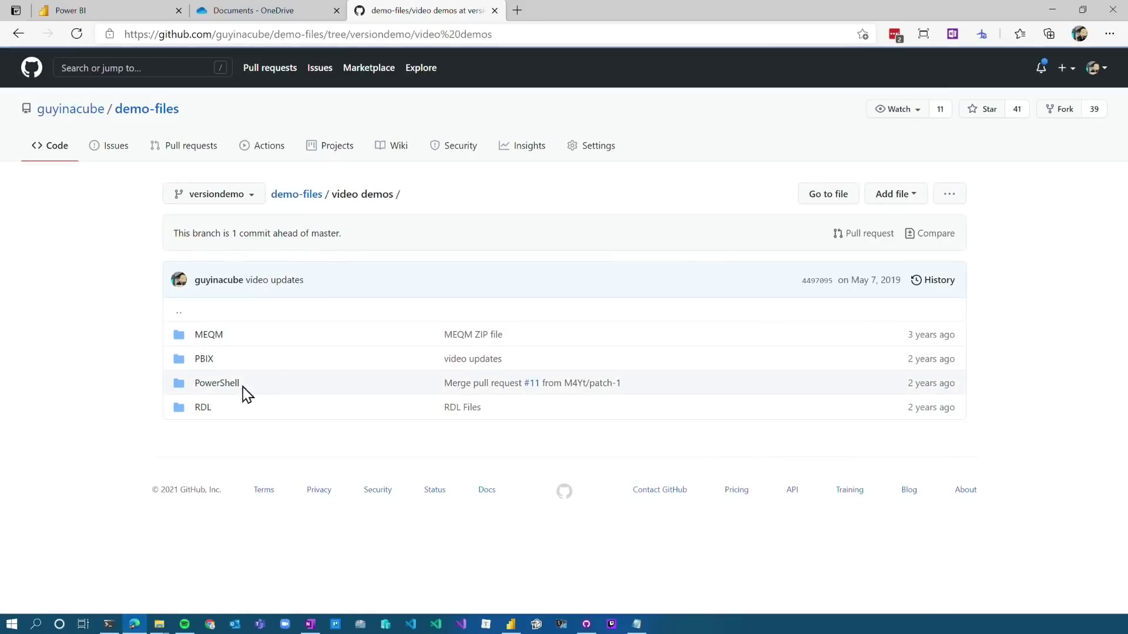
{"action": "left_click", "coordinate": [204, 361]}
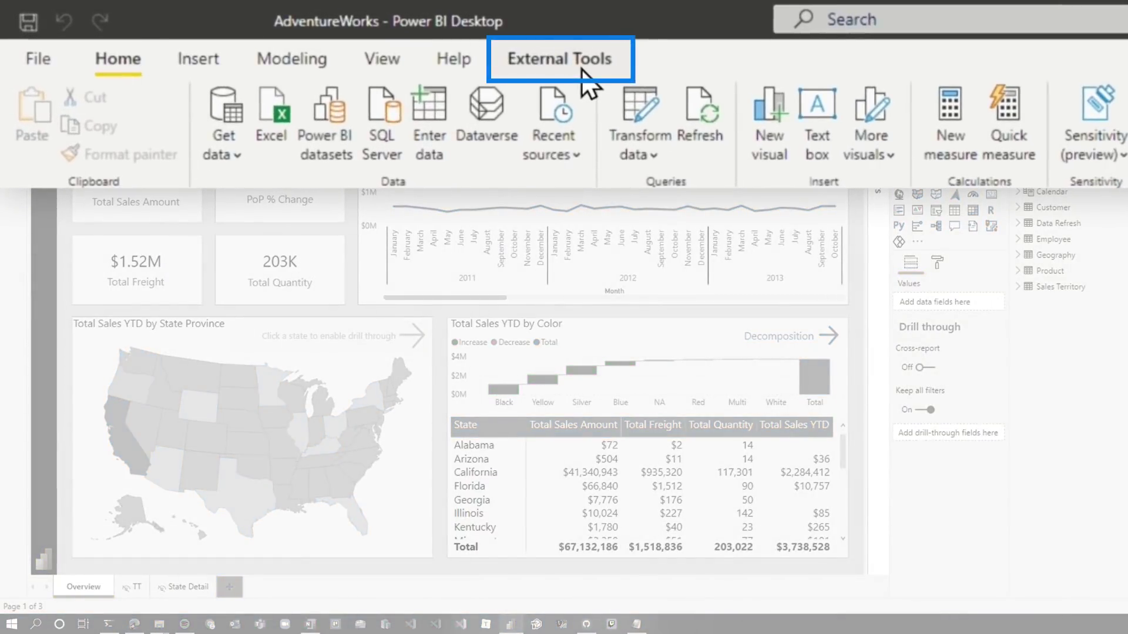
Launch Tabular Editor from External Tools and save the model as AdventureWorks.bim.
{"action": "left_click", "coordinate": [583, 69]}
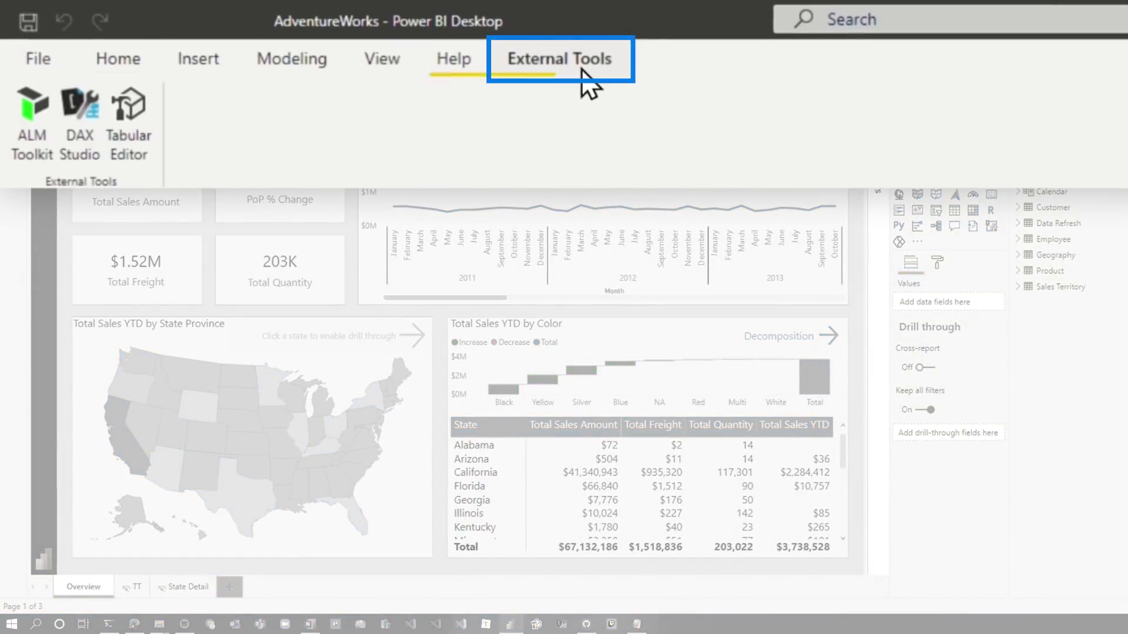
{"action": "left_click", "coordinate": [139, 128]}
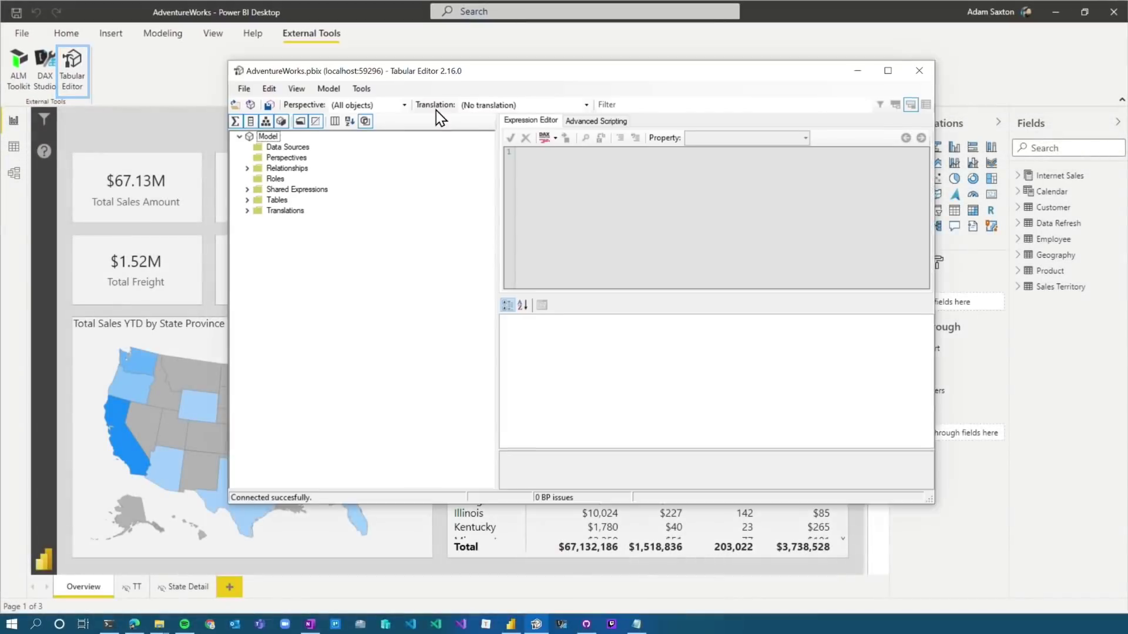
{"action": "left_click", "coordinate": [136, 62]}
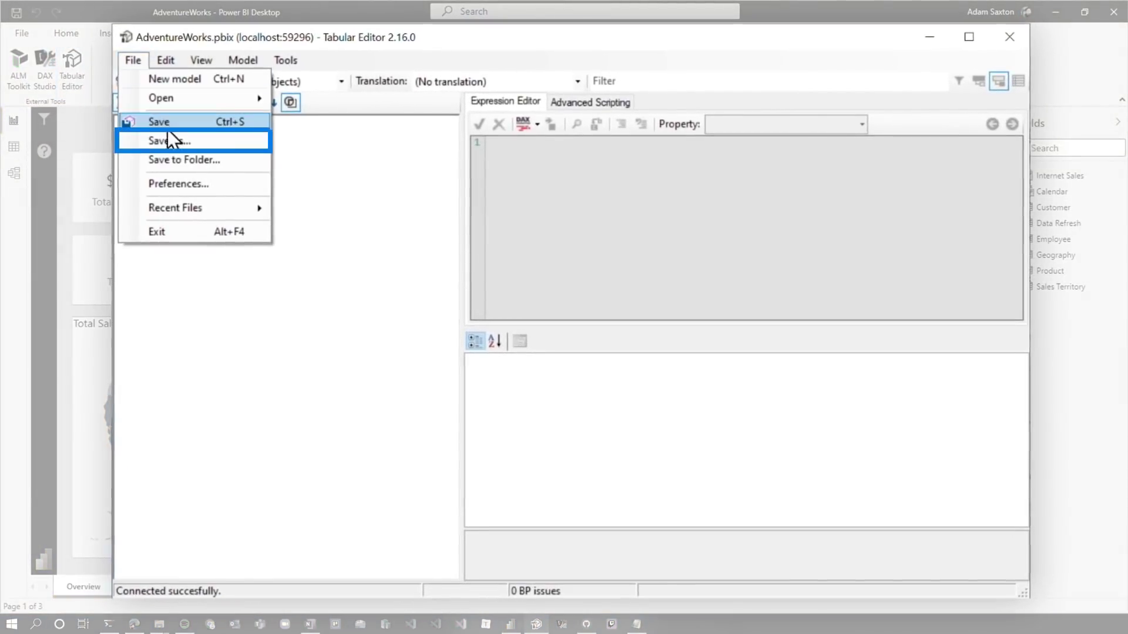
{"action": "left_click", "coordinate": [169, 139]}
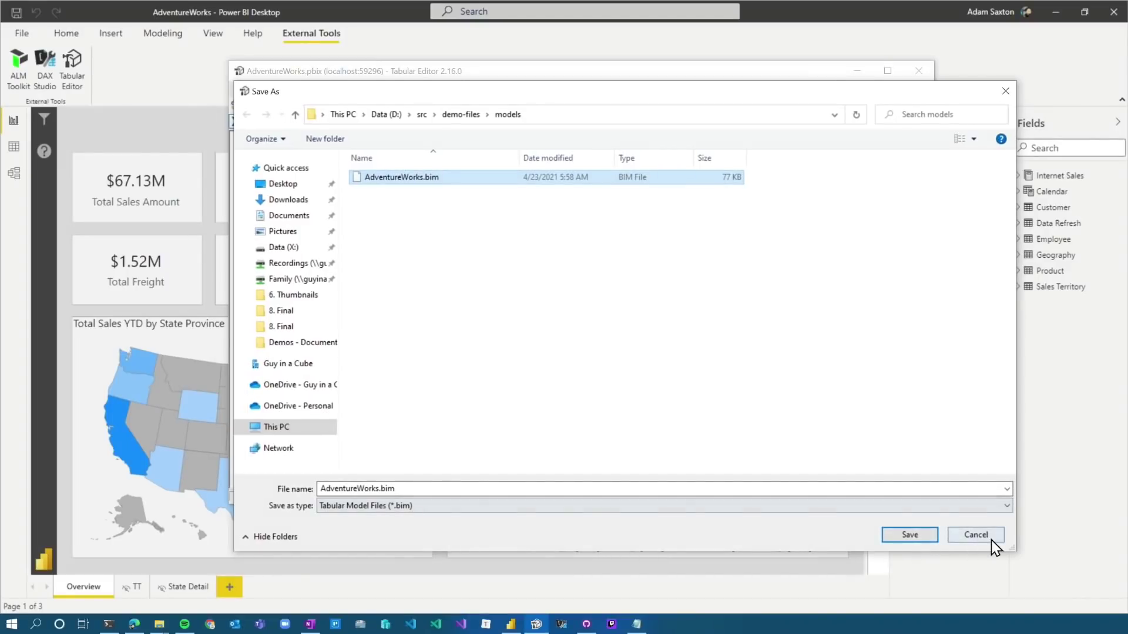
{"action": "left_click", "coordinate": [975, 535]}
Bring up the models folder window and right-click AdventureWorks.bim.
{"action": "left_click", "coordinate": [160, 624]}
{"action": "left_click", "coordinate": [224, 574]}
{"action": "right_click", "coordinate": [446, 264]}
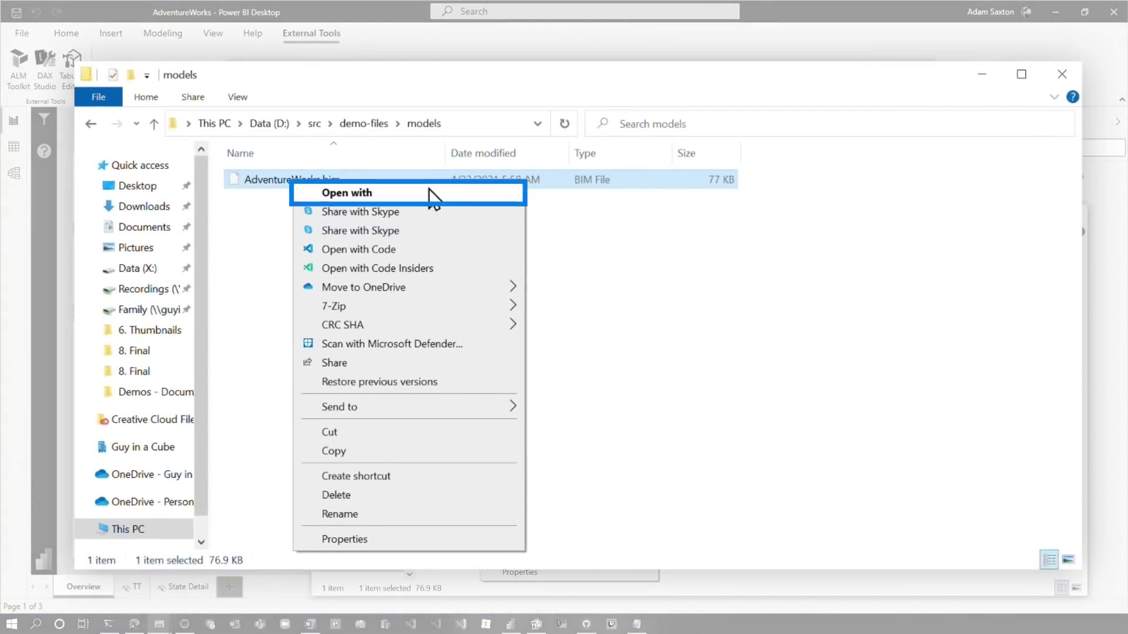
View AdventureWorks.bim's JSON model definition in Notepad, then close it.
{"action": "left_click", "coordinate": [428, 194]}
{"action": "left_click", "coordinate": [415, 164]}
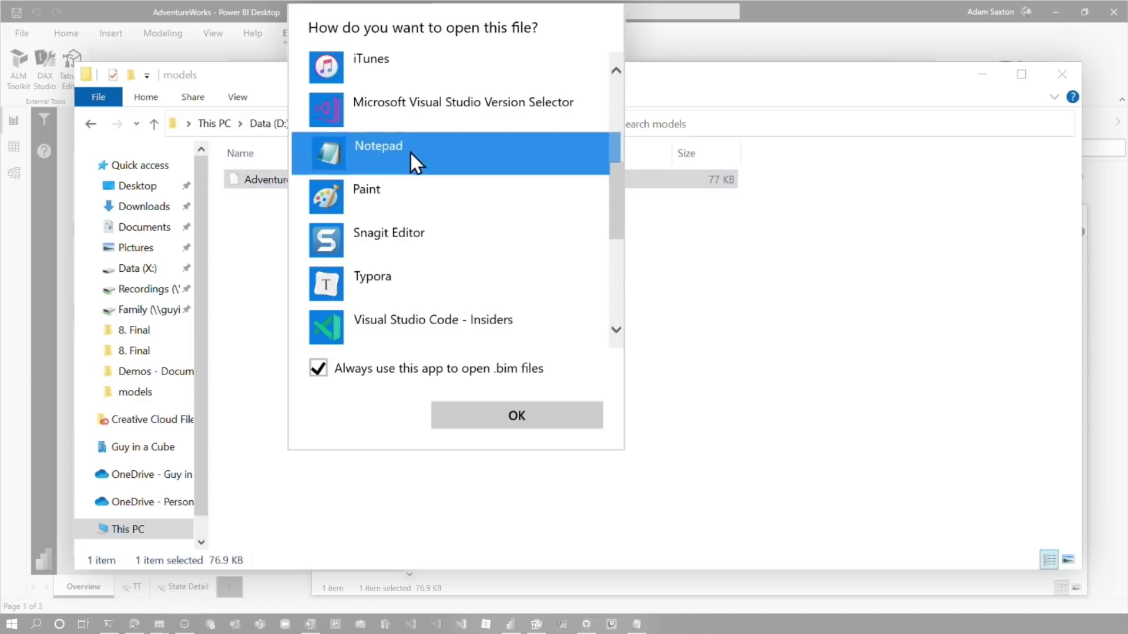
{"action": "left_click", "coordinate": [500, 414]}
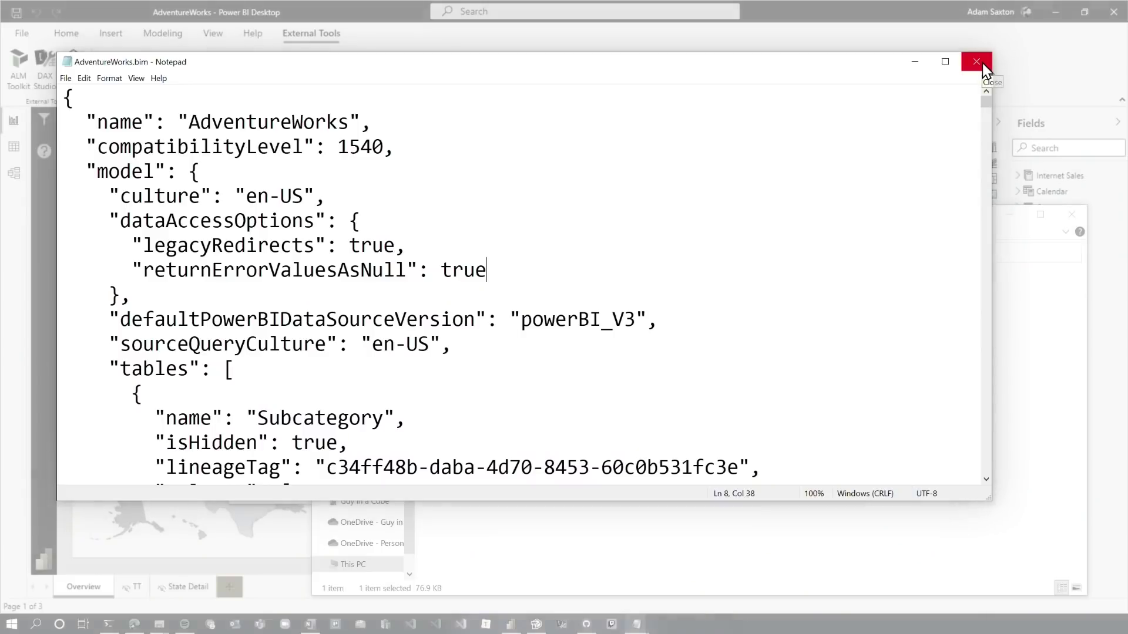
{"action": "left_click", "coordinate": [976, 61]}
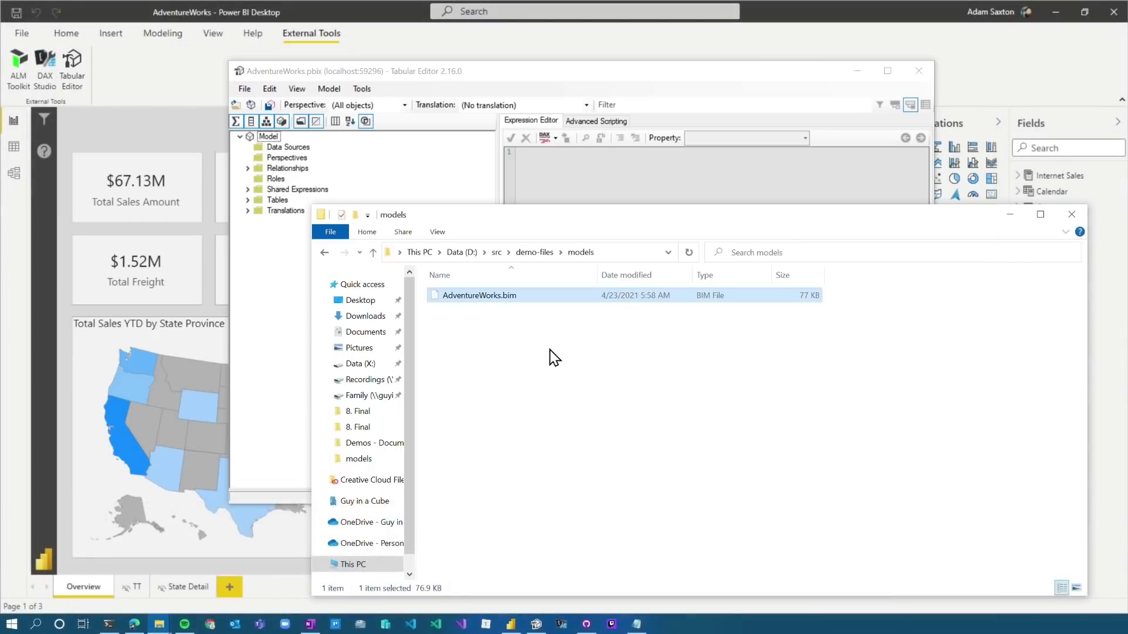
In the terminal showing AdventureWorks.bim modified, run `code .` to open demo-files in VS Code.
{"action": "left_click", "coordinate": [113, 625]}
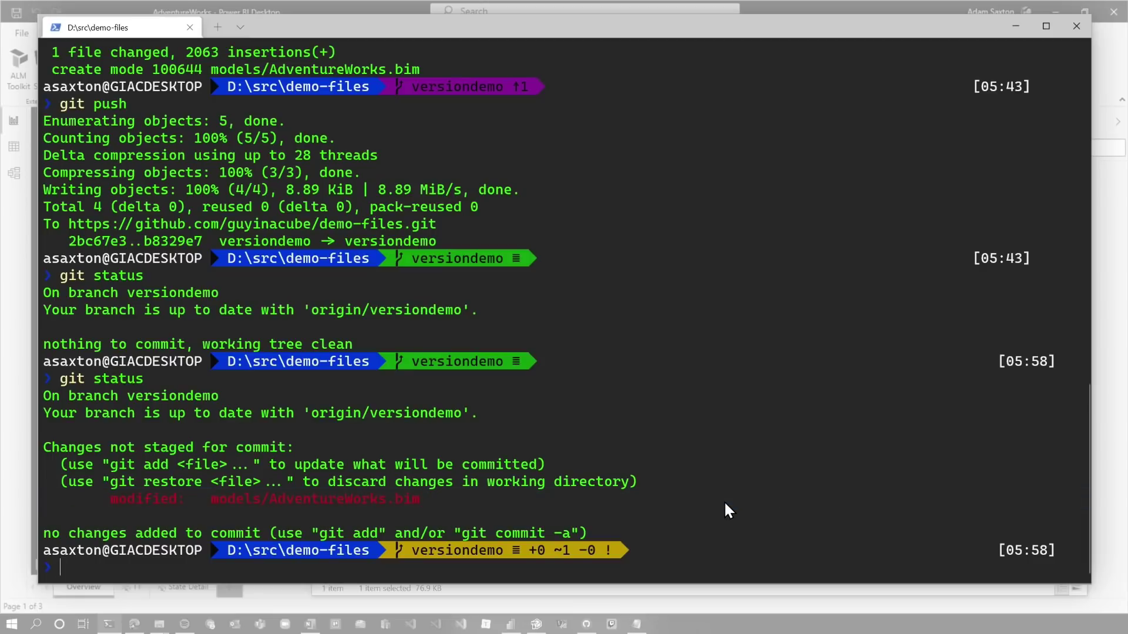
{"action": "type", "text": "code ."}
{"action": "key", "text": "Return"}
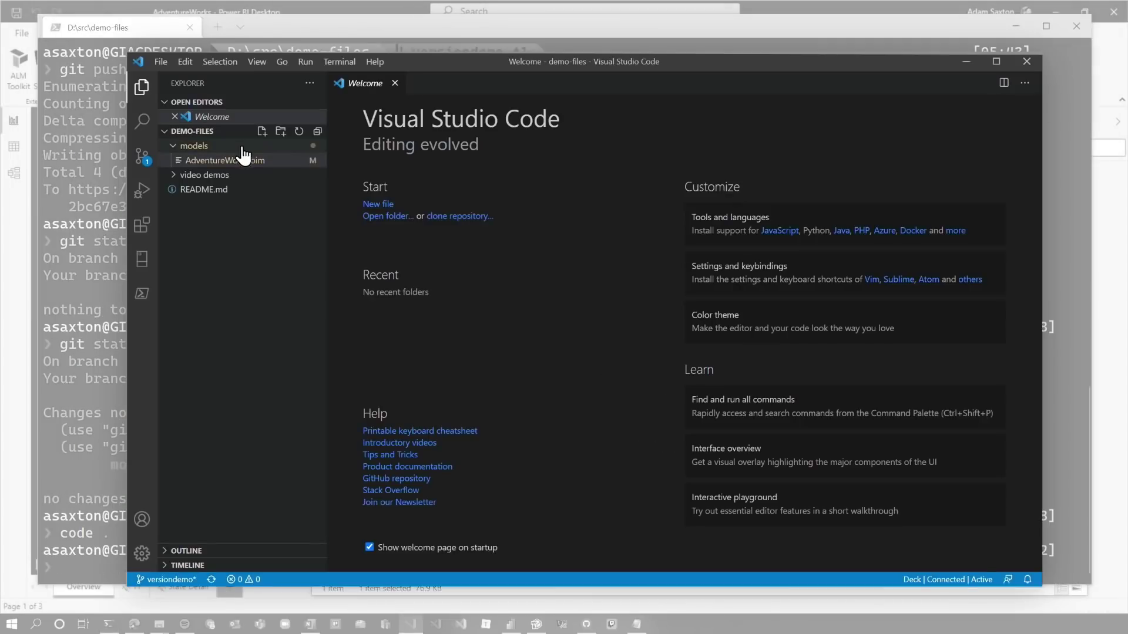
Diff AdventureWorks.bim, showing "isHidden": true removed from First, Middle and Last Name columns.
{"action": "left_click", "coordinate": [230, 163]}
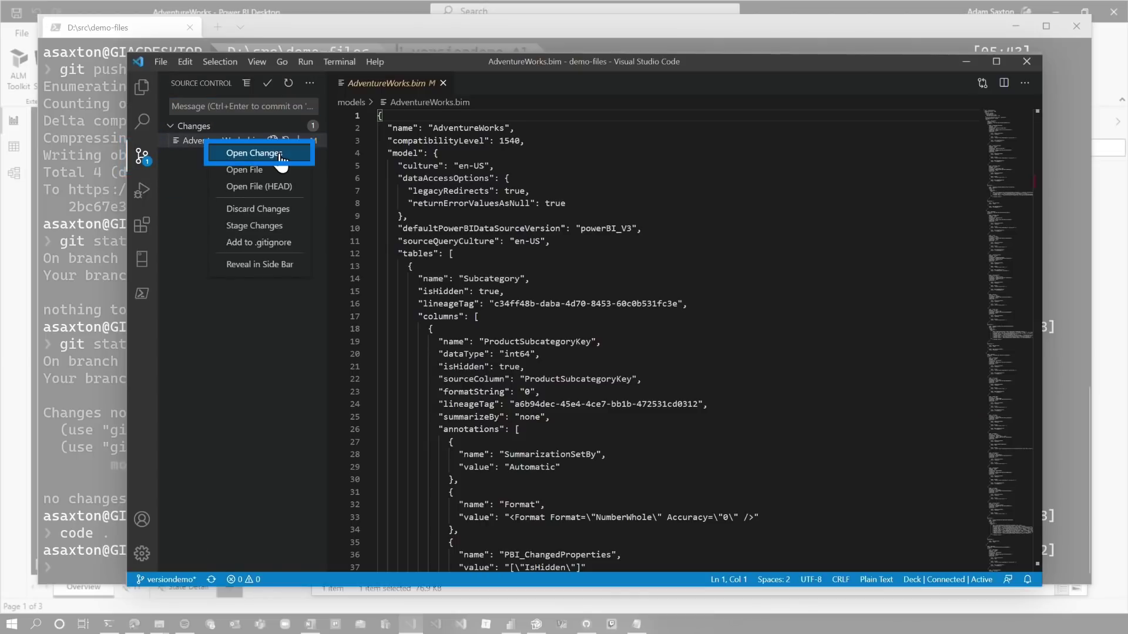
{"action": "left_click", "coordinate": [253, 153]}
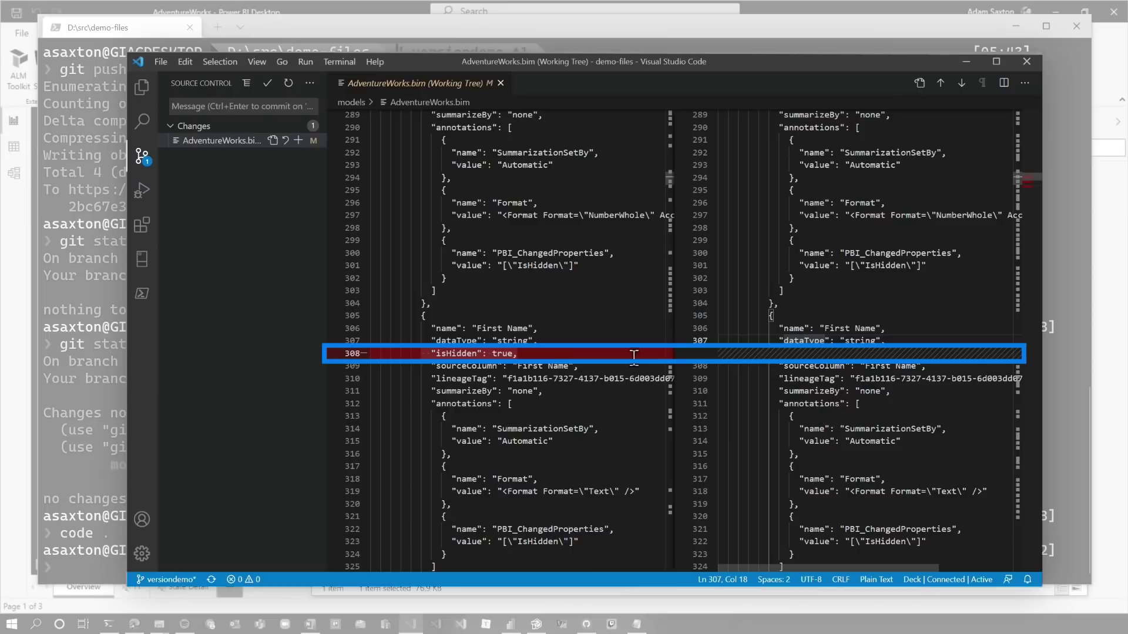
{"action": "scroll", "coordinate": [775, 417], "scroll_direction": "down", "scroll_amount": 7}
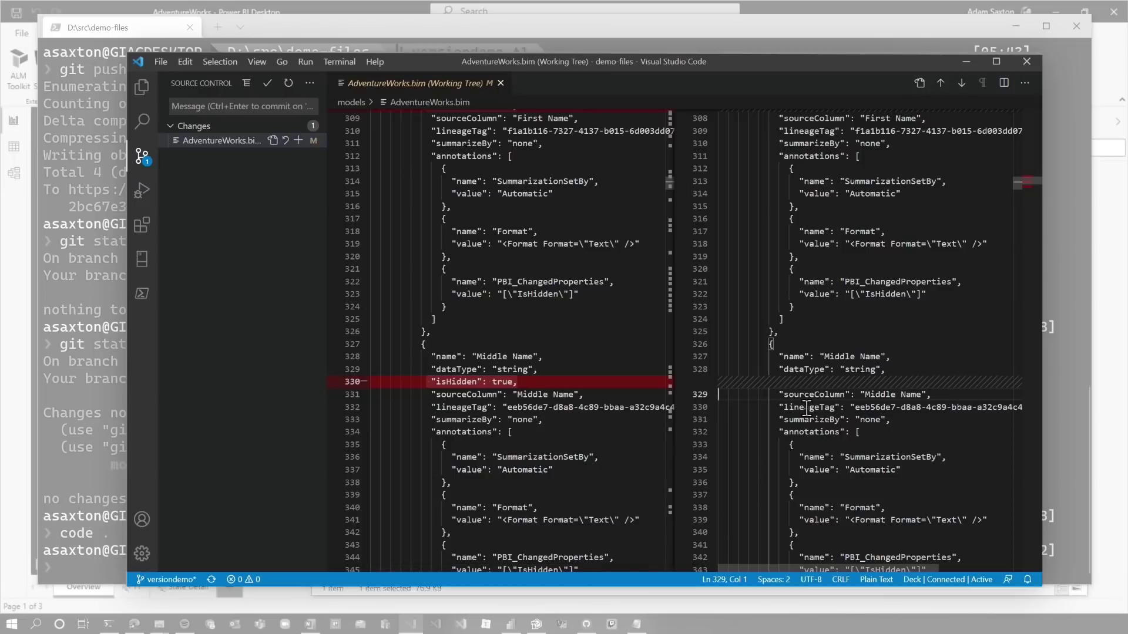
{"action": "scroll", "coordinate": [807, 408], "scroll_direction": "down", "scroll_amount": 10}
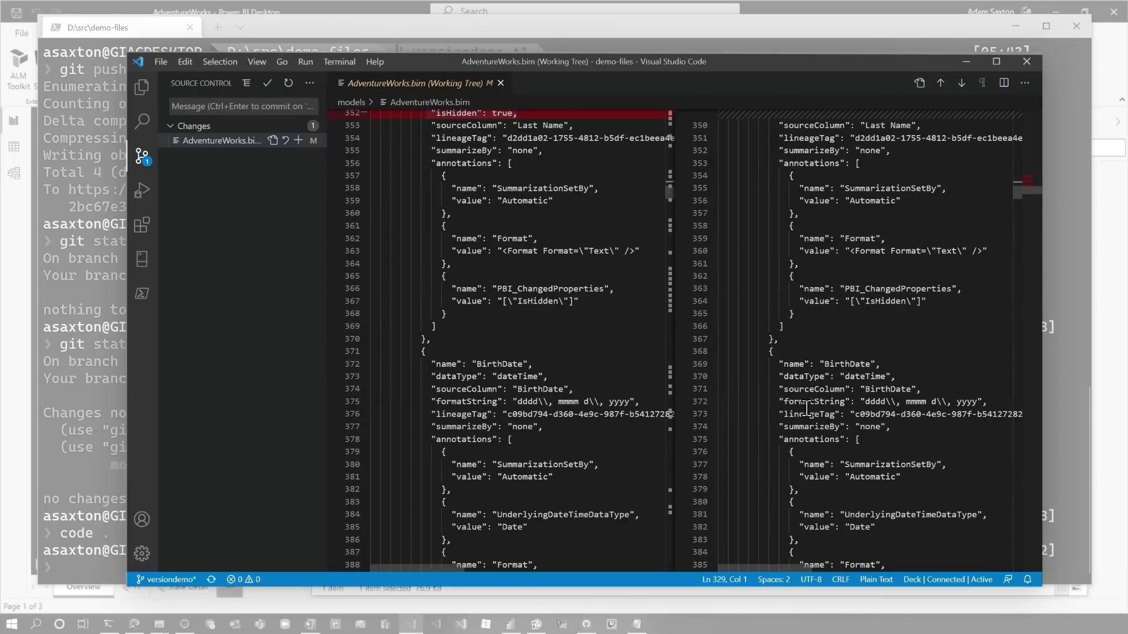
{"action": "scroll", "coordinate": [807, 408], "scroll_direction": "up", "scroll_amount": 5}
{"action": "scroll", "coordinate": [807, 408], "scroll_direction": "up", "scroll_amount": 20}
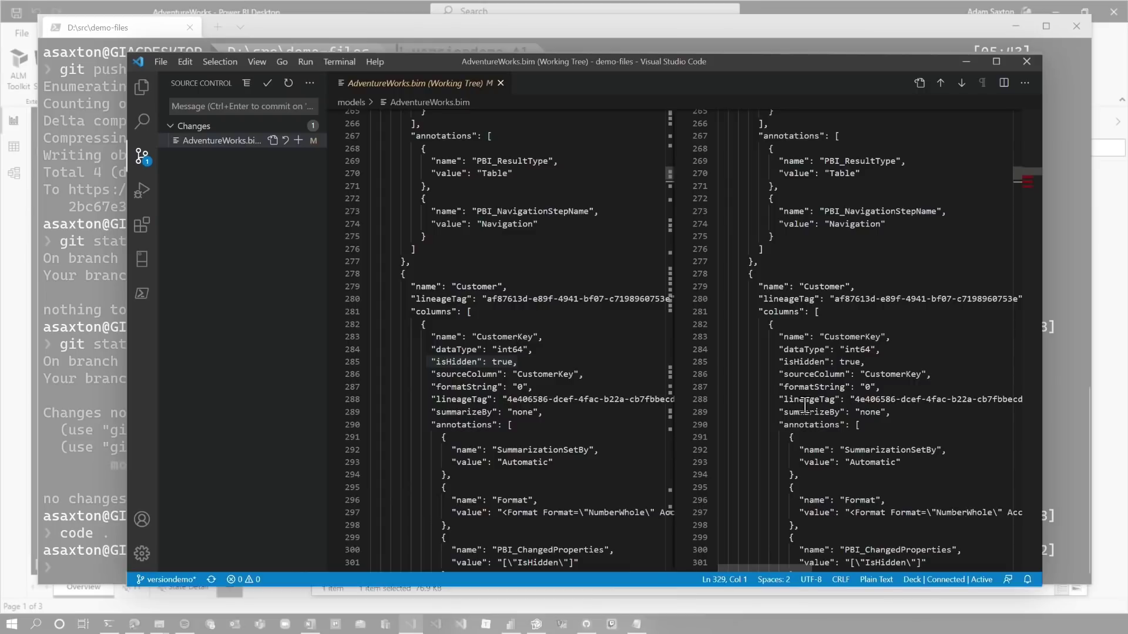